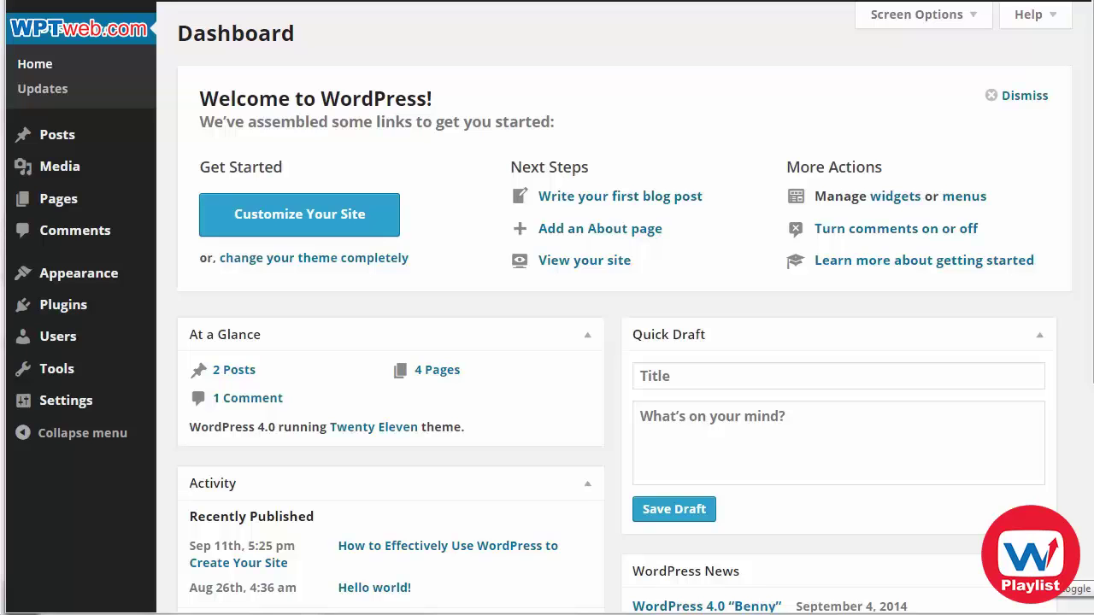
Open Reading settings and toggle 'Discourage search engines from indexing this site' on, then off.
mouse_move(85, 406)
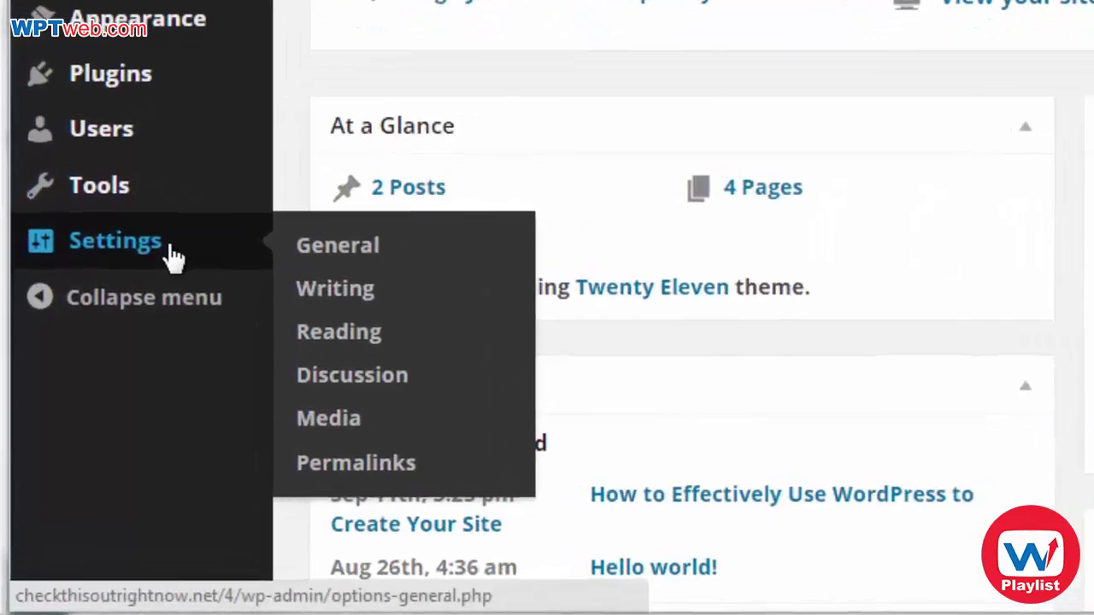
click(352, 334)
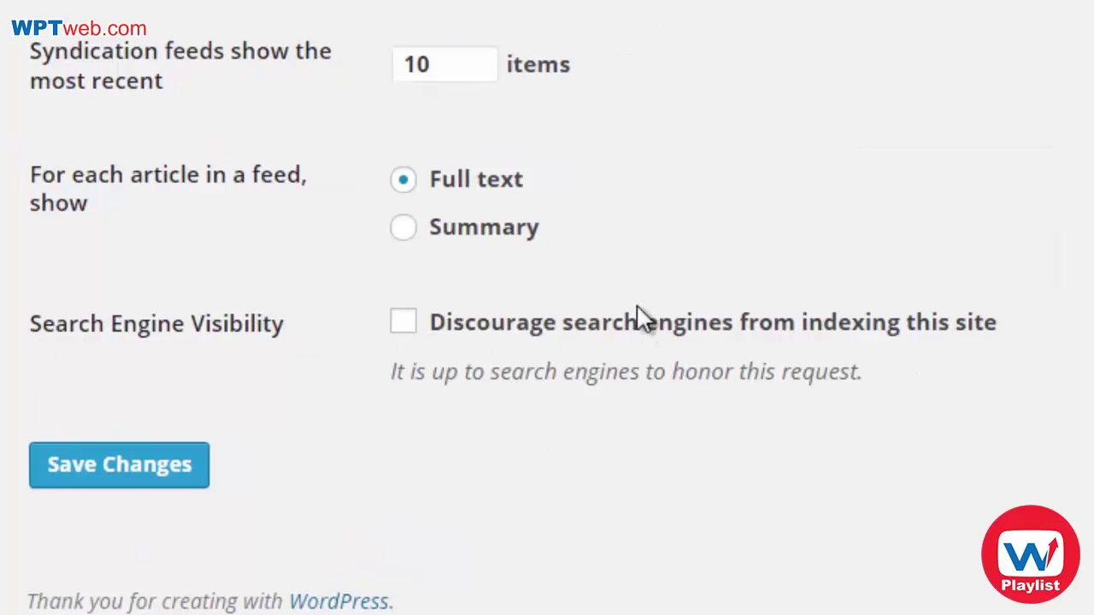
click(406, 332)
click(409, 335)
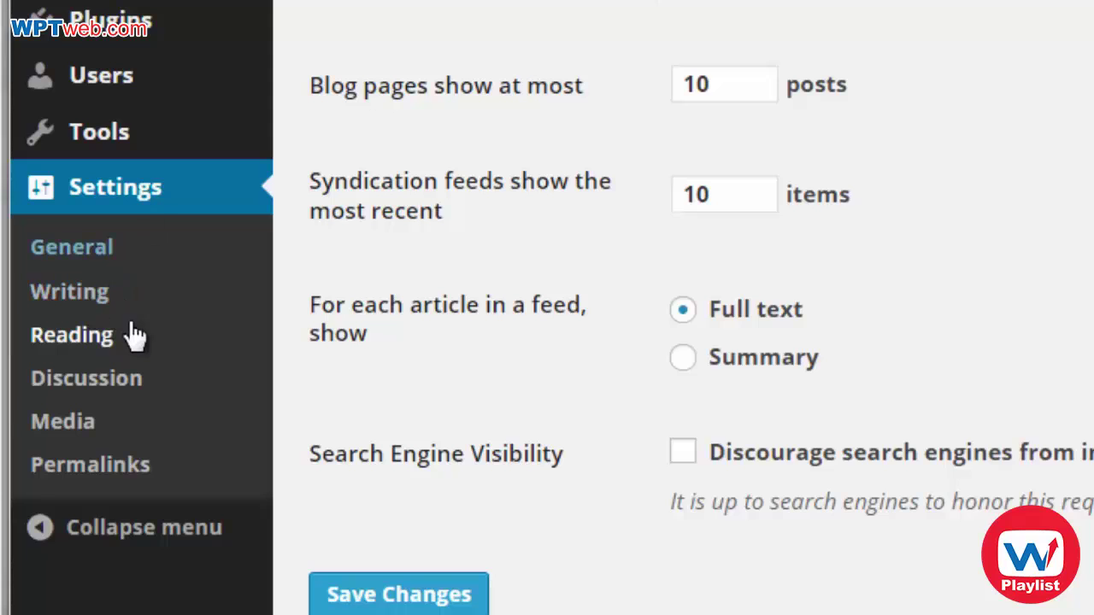
click(124, 297)
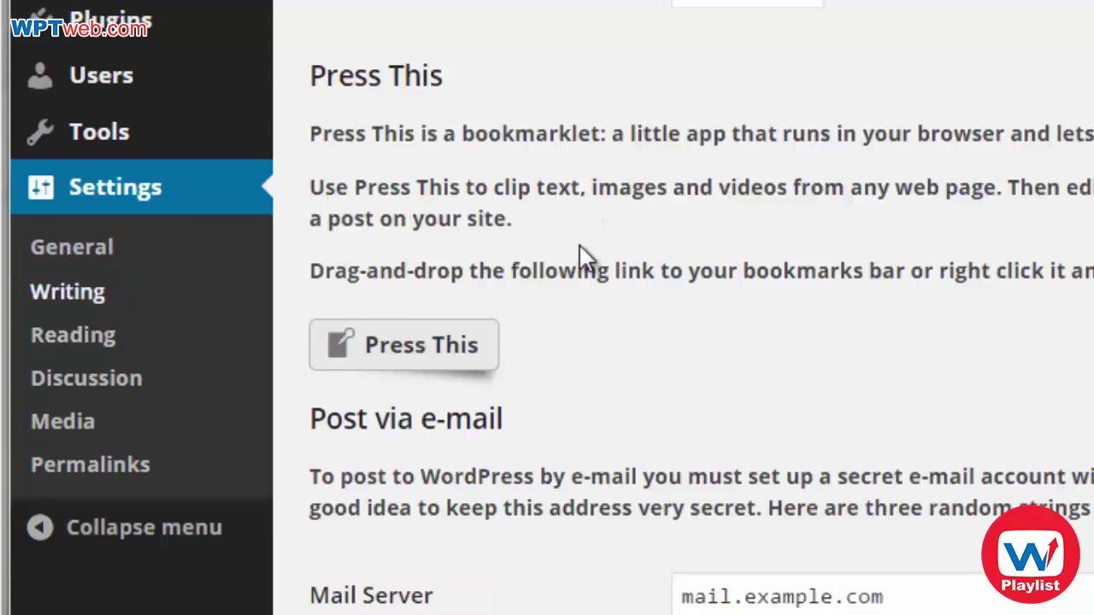
scroll(569, 268, down, 5)
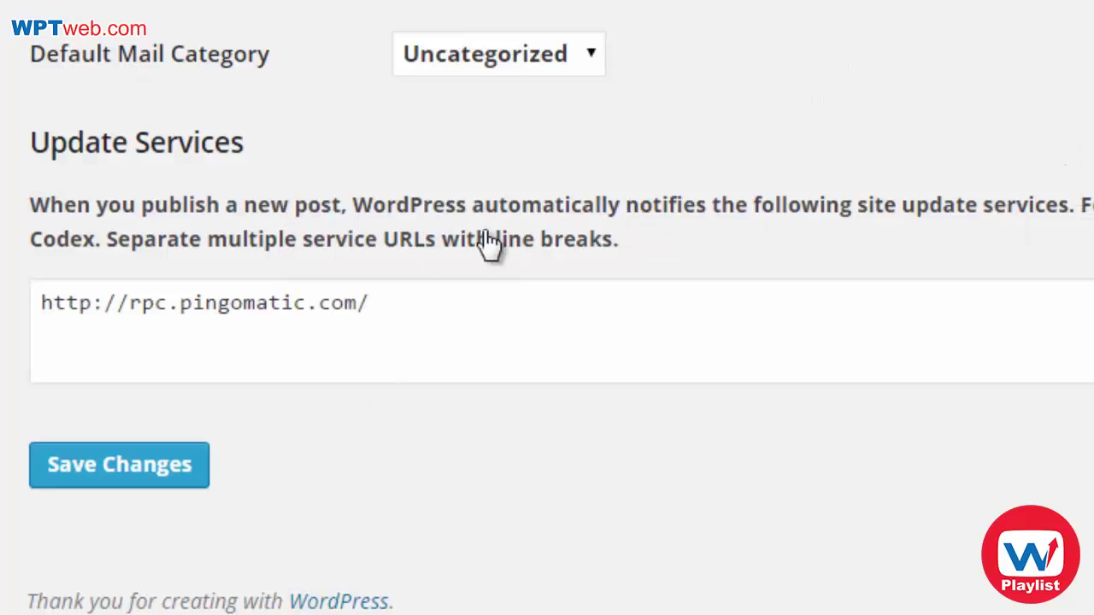
drag(417, 318, 40, 291)
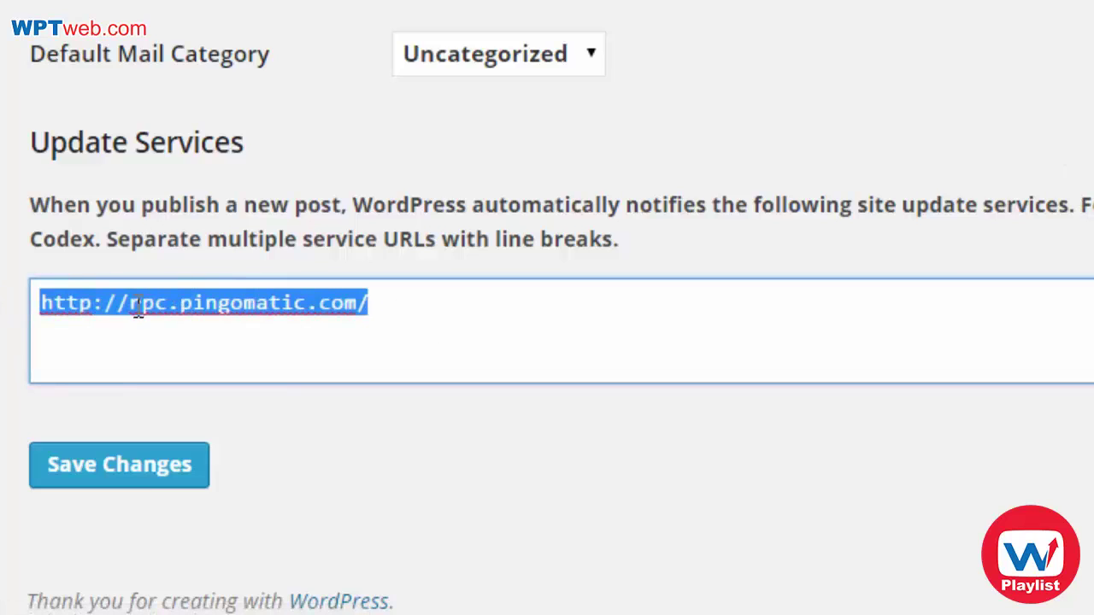
click(474, 308)
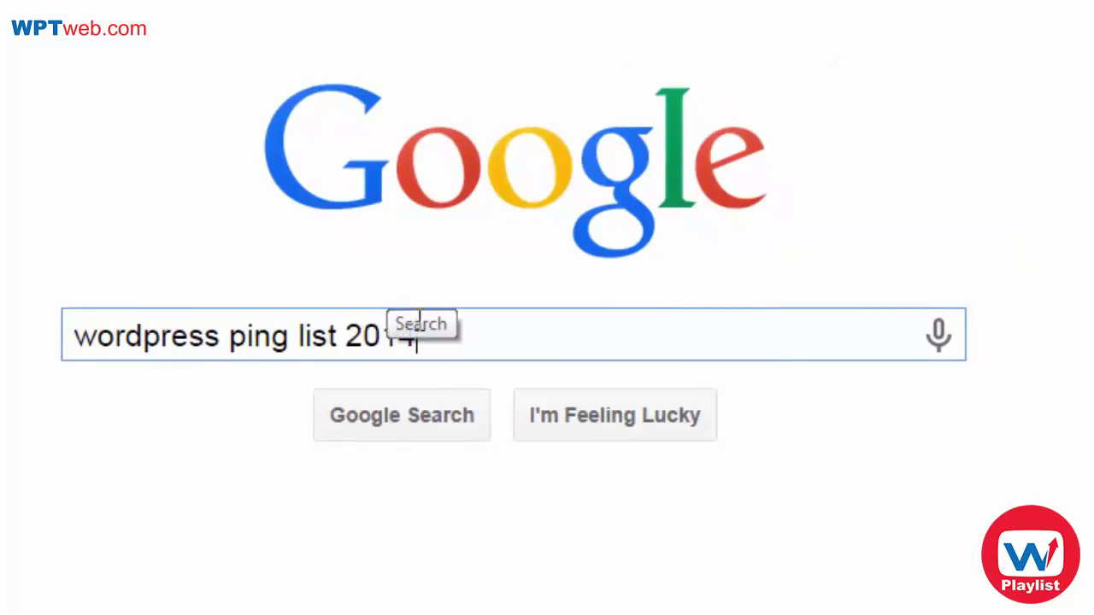
Search Google for 'wordpress ping list 2014'.
drag(438, 330, 349, 341)
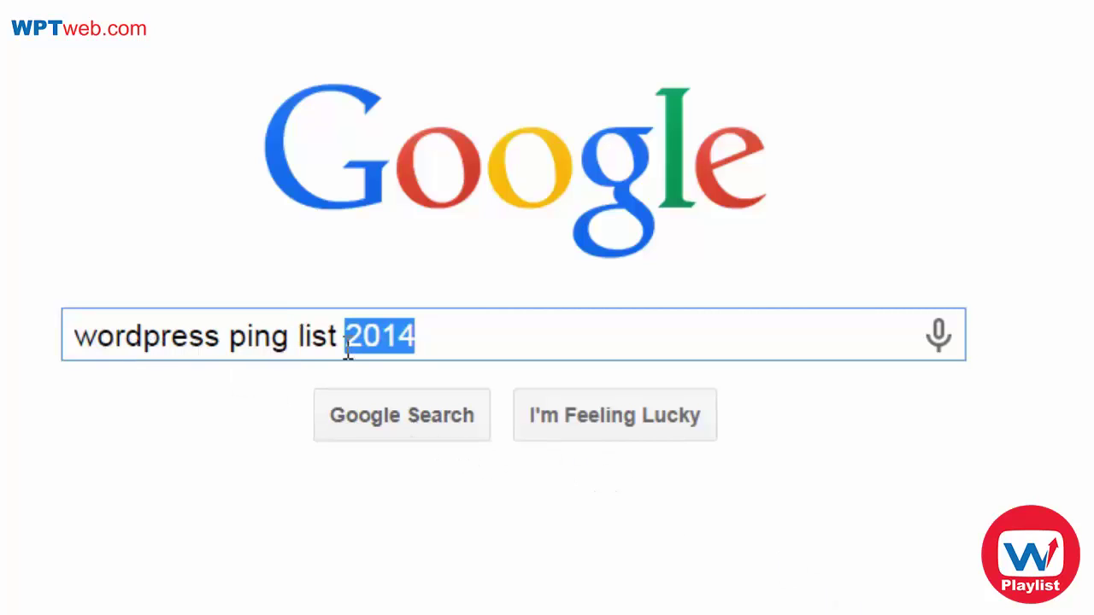
click(410, 436)
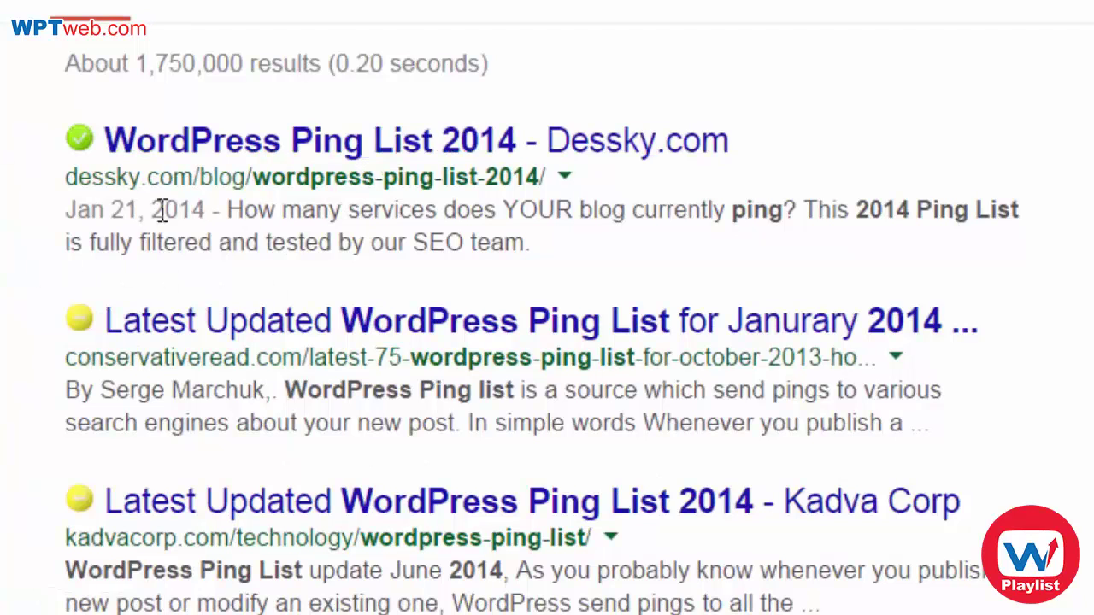
Open the 'WordPress Ping List 2014 - Dessky.com' search result.
drag(163, 213, 179, 213)
scroll(386, 507, down, 3)
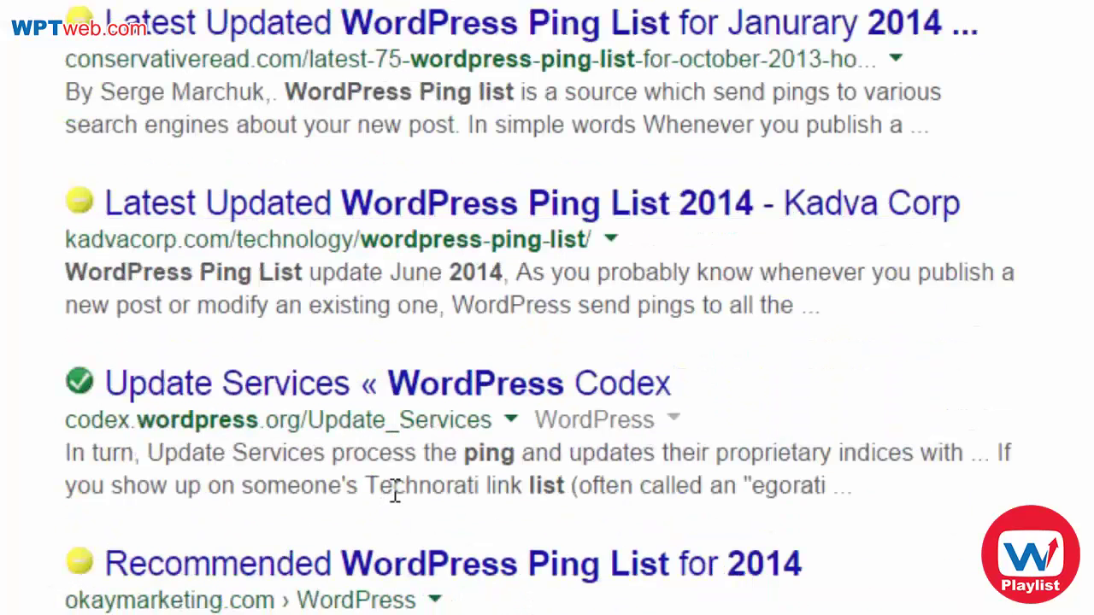
scroll(395, 494, down, 3)
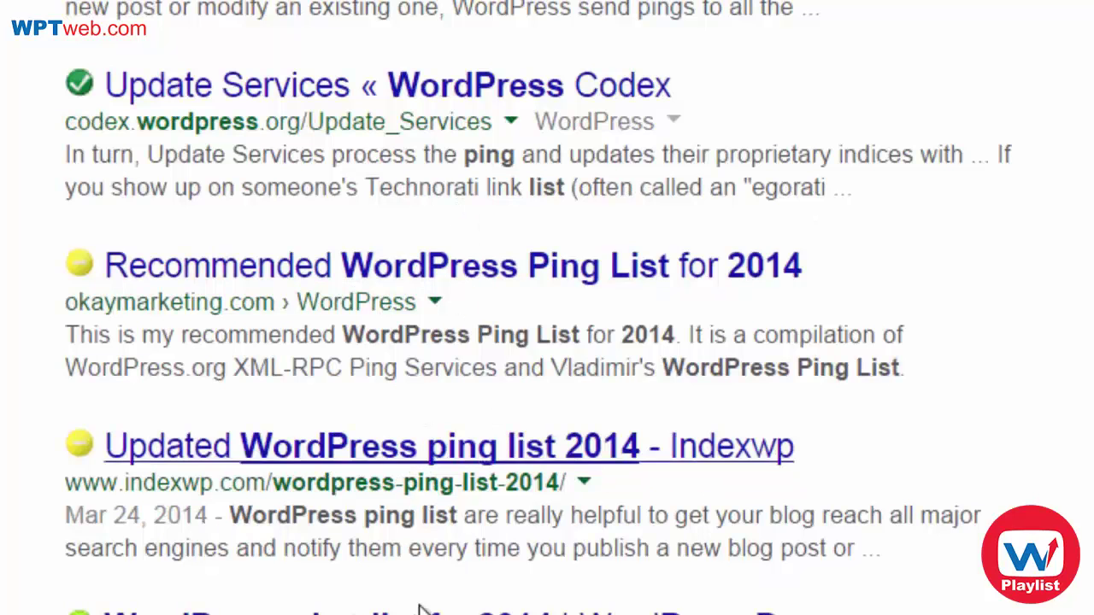
scroll(547, 308, up, 6)
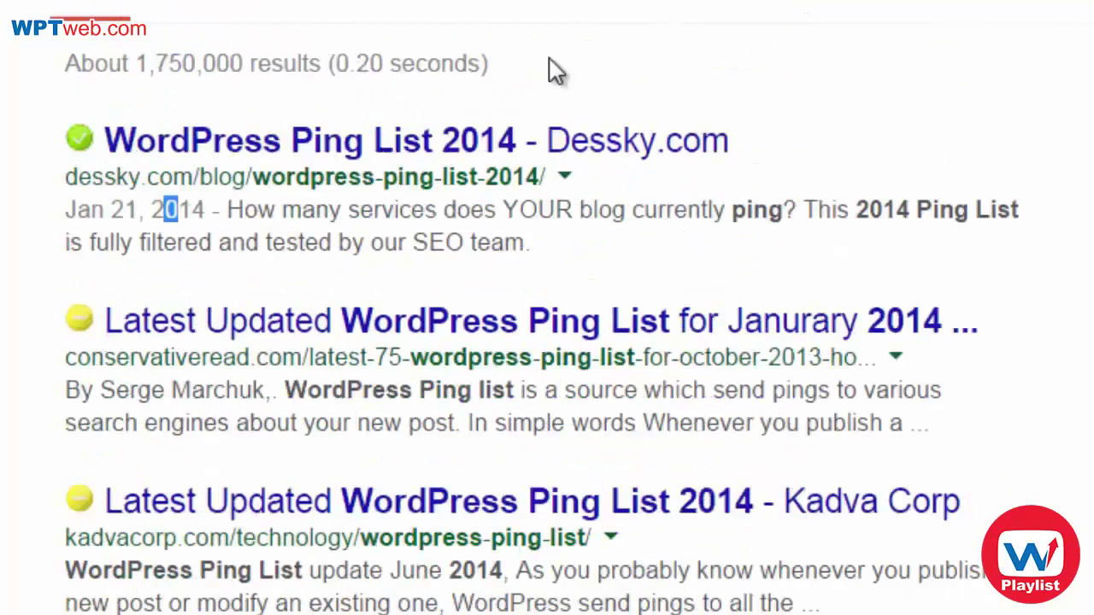
scroll(520, 145, down, 2)
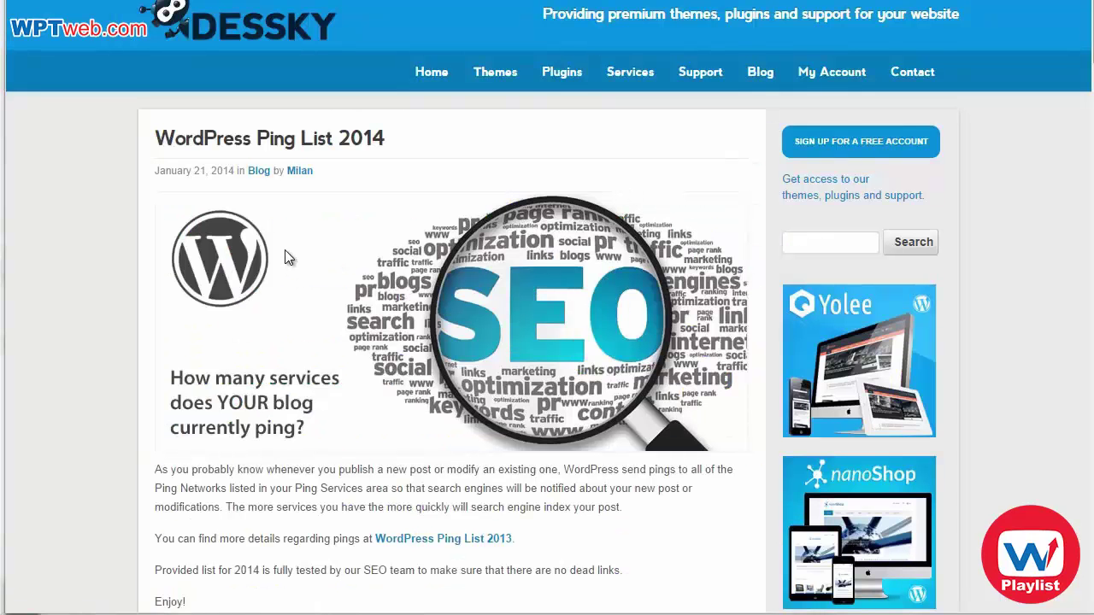
Select all ping URLs in the Dessky WordPress Ping List 2014 post and copy them.
scroll(288, 258, down, 6)
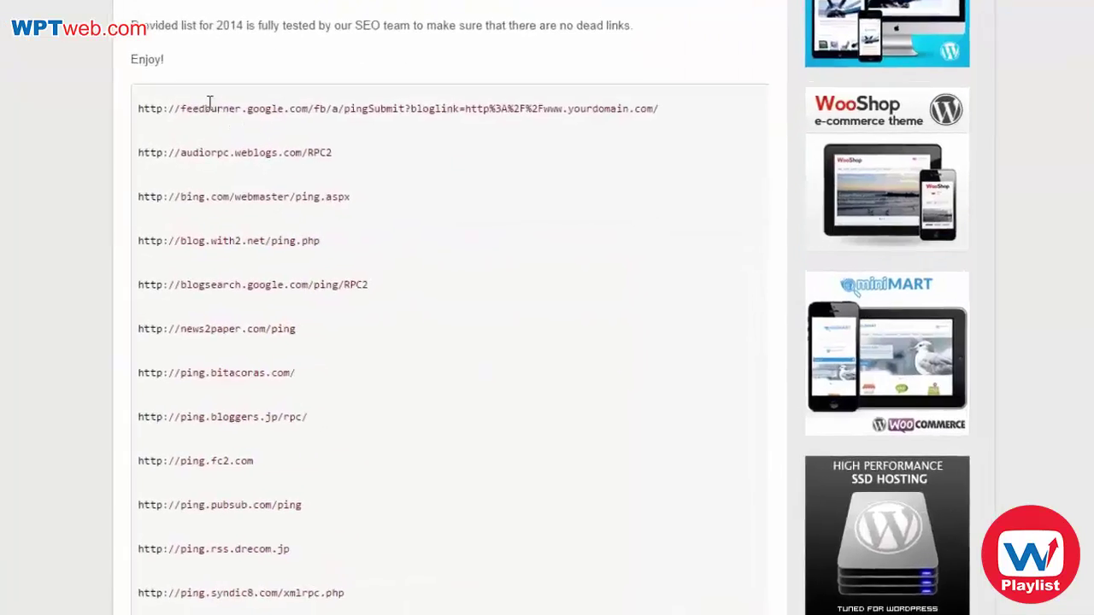
drag(103, 68, 358, 197)
scroll(420, 395, down, 8)
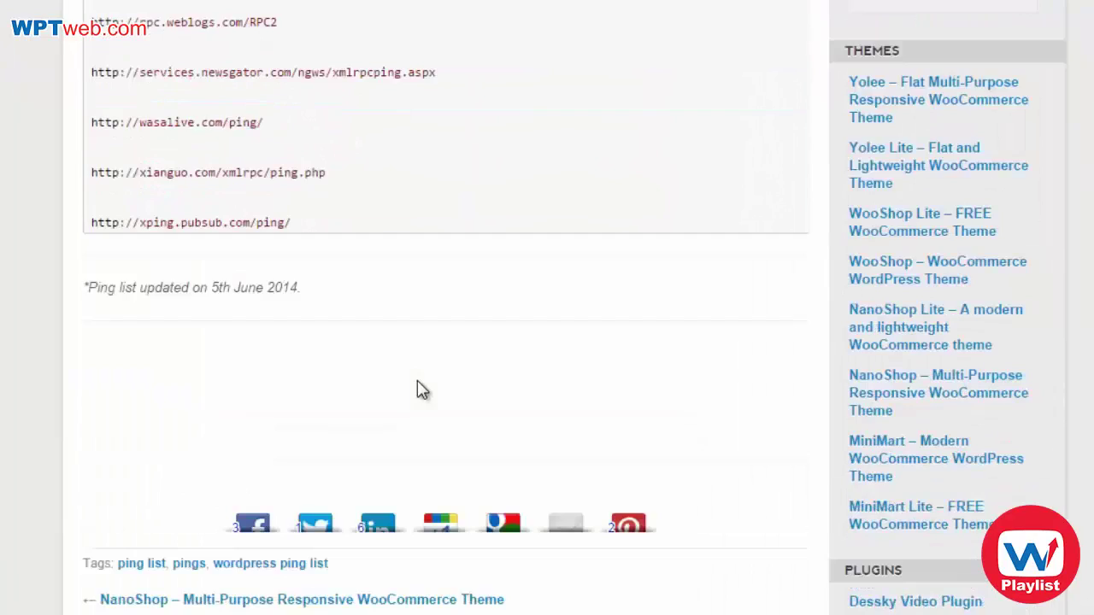
scroll(420, 391, up, 1)
key(ctrl+a)
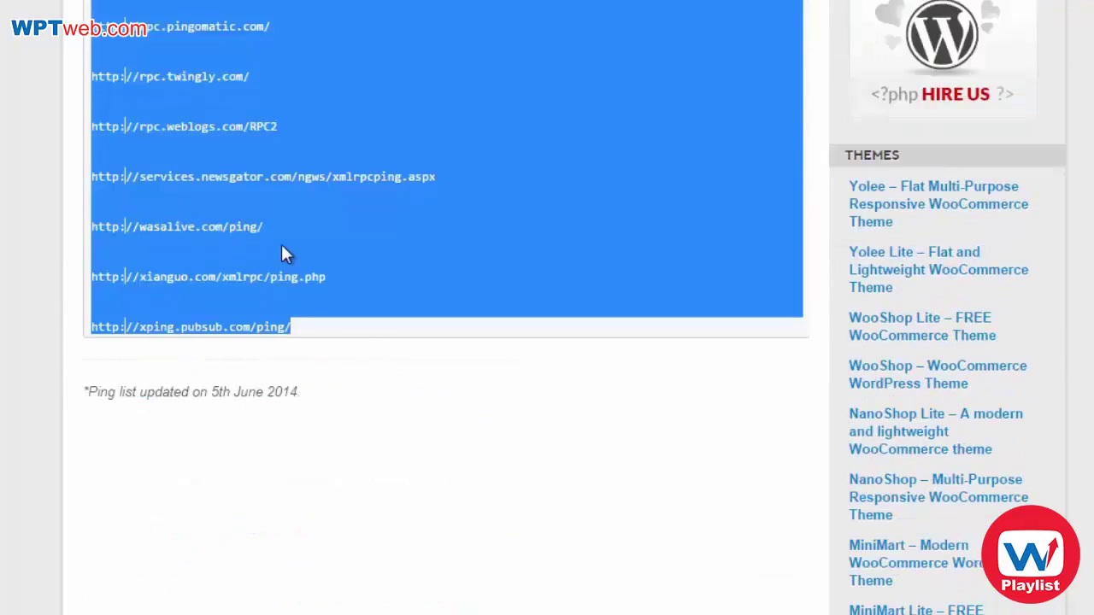
scroll(281, 245, up, 8)
right_click(255, 45)
click(265, 53)
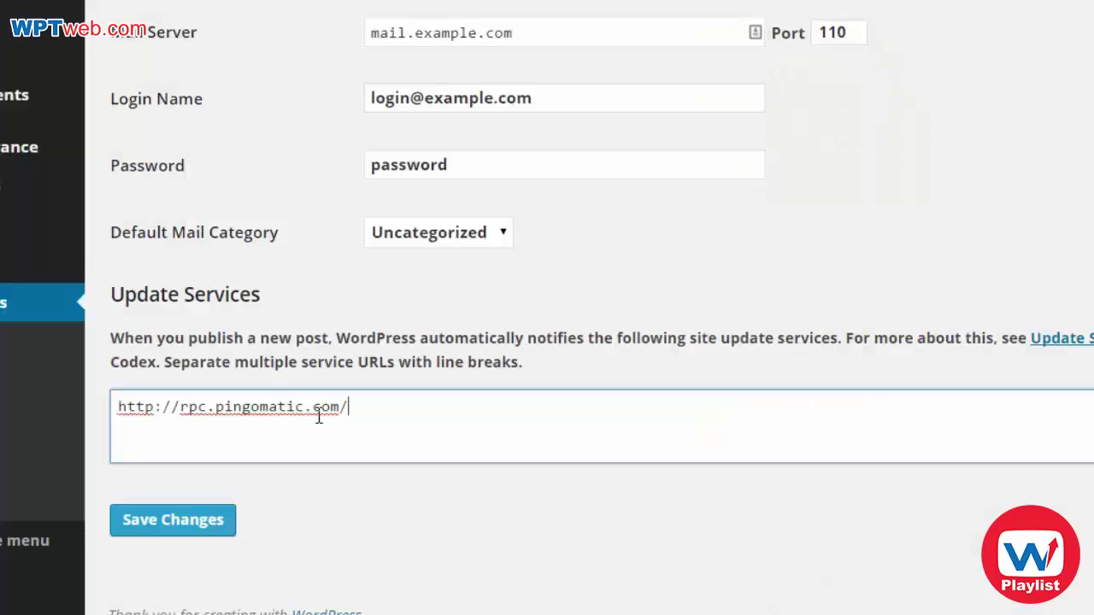
key(Return)
right_click(430, 428)
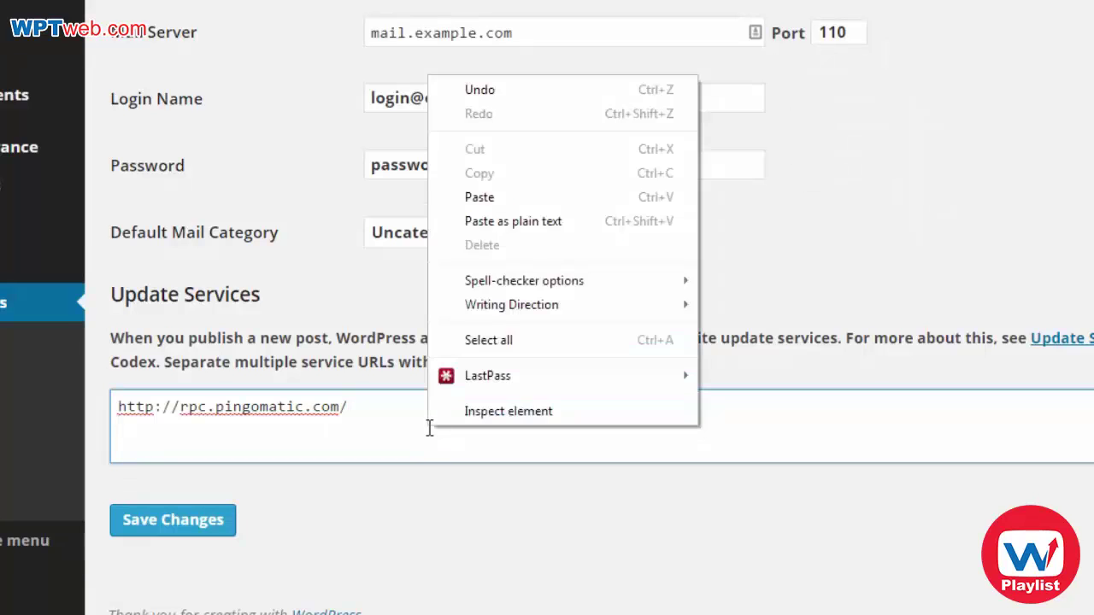
click(511, 200)
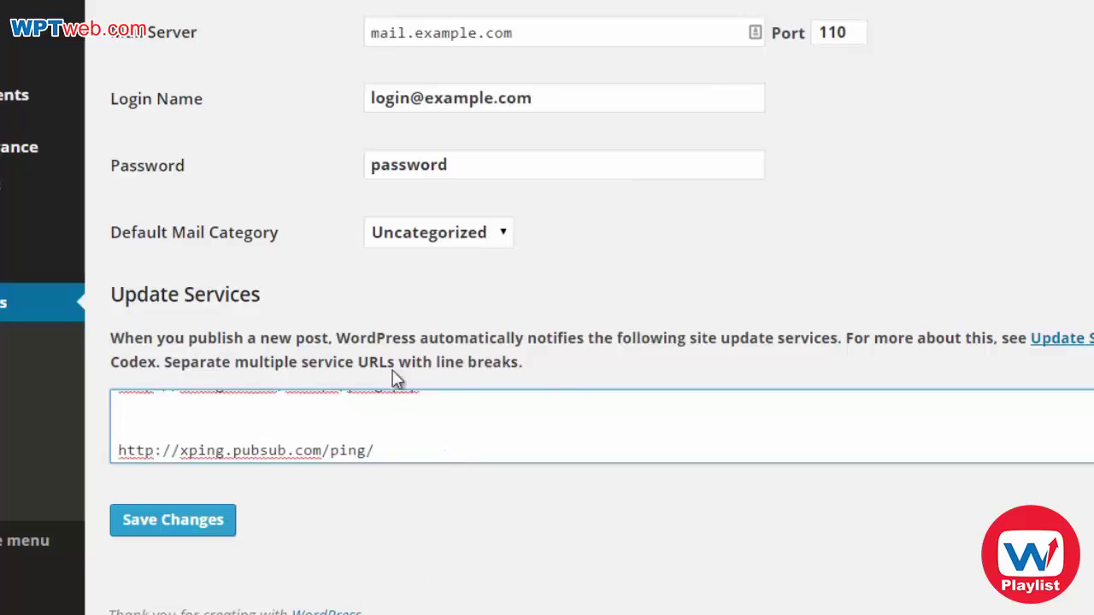
scroll(344, 447, up, 6)
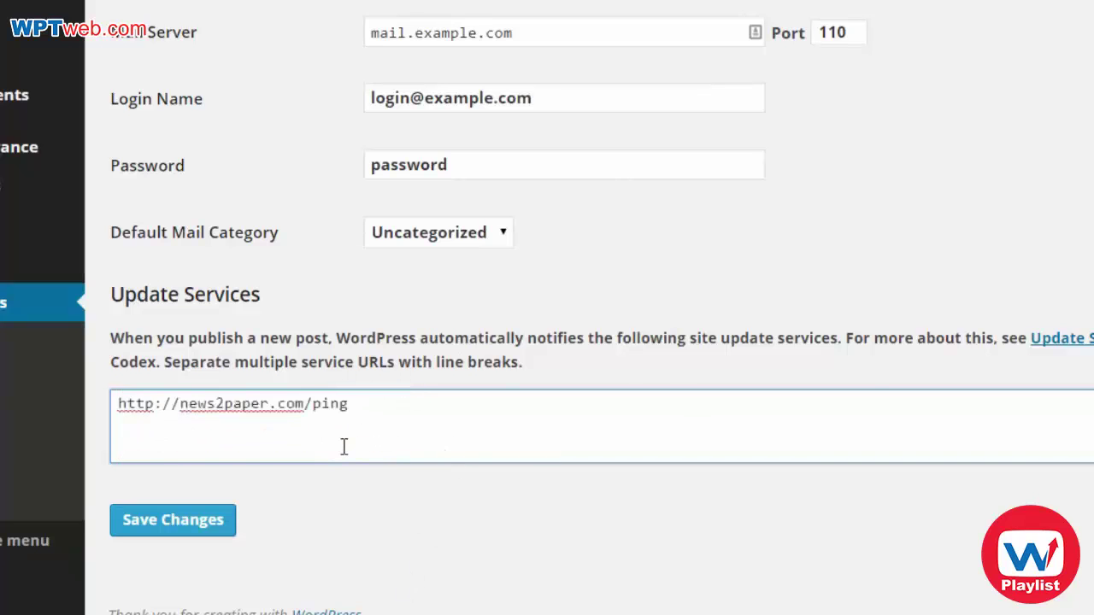
scroll(285, 440, down, 5)
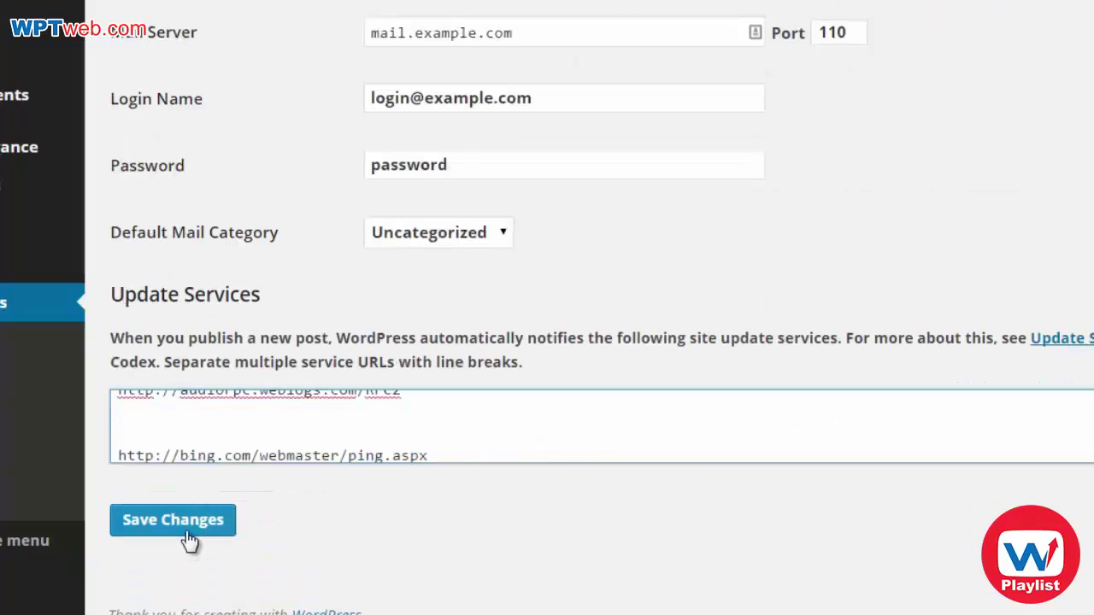
scroll(325, 432, up, 4)
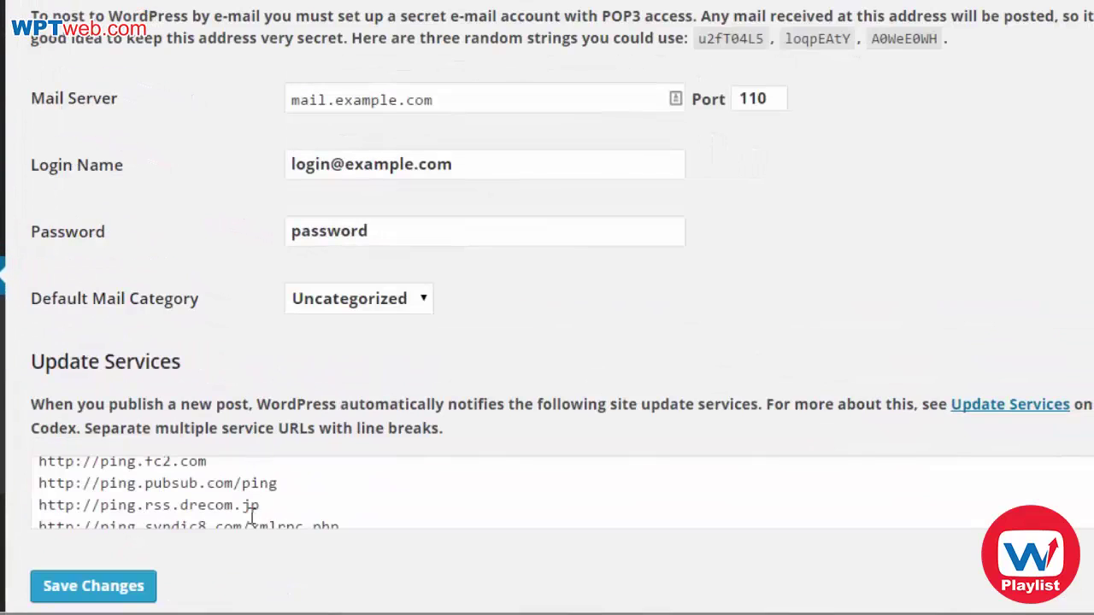
scroll(313, 444, down, 10)
scroll(253, 516, down, 1)
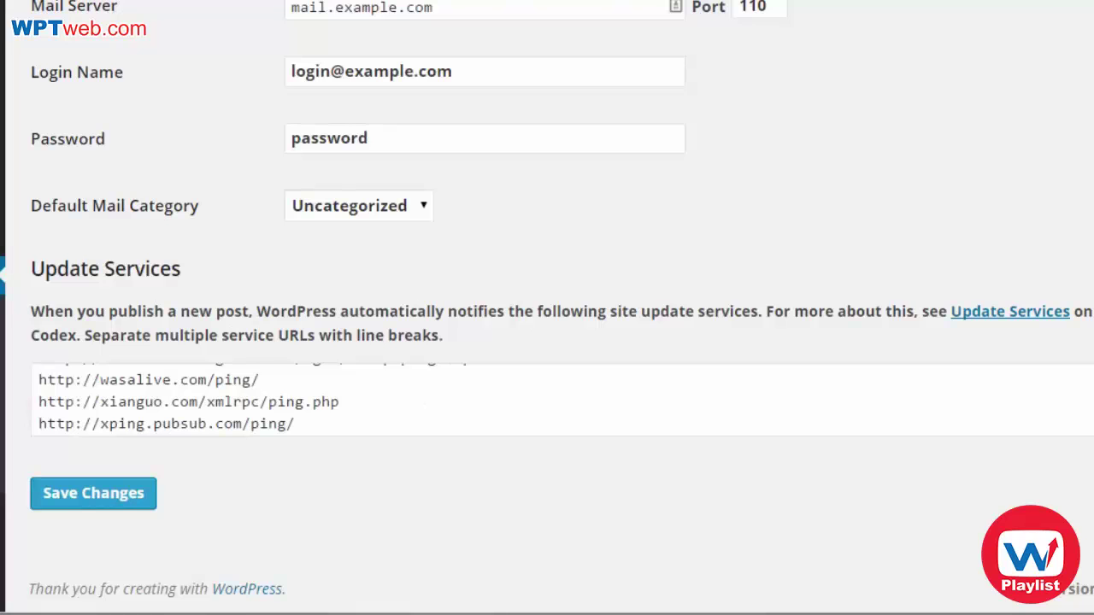
click(324, 429)
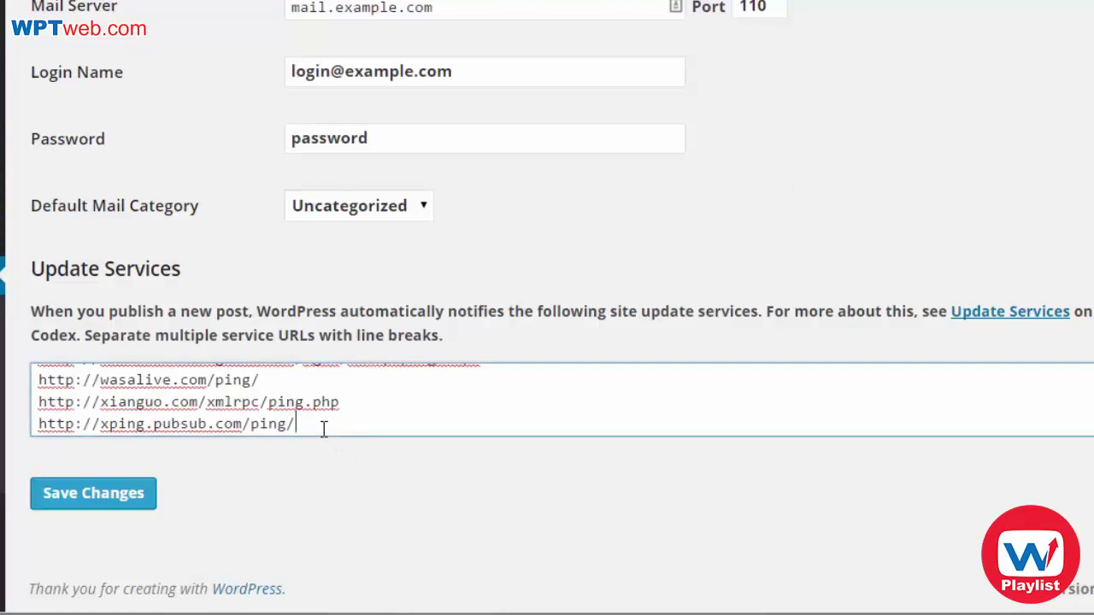
key(ctrl+a)
scroll(303, 412, up, 10)
key(ctrl+v)
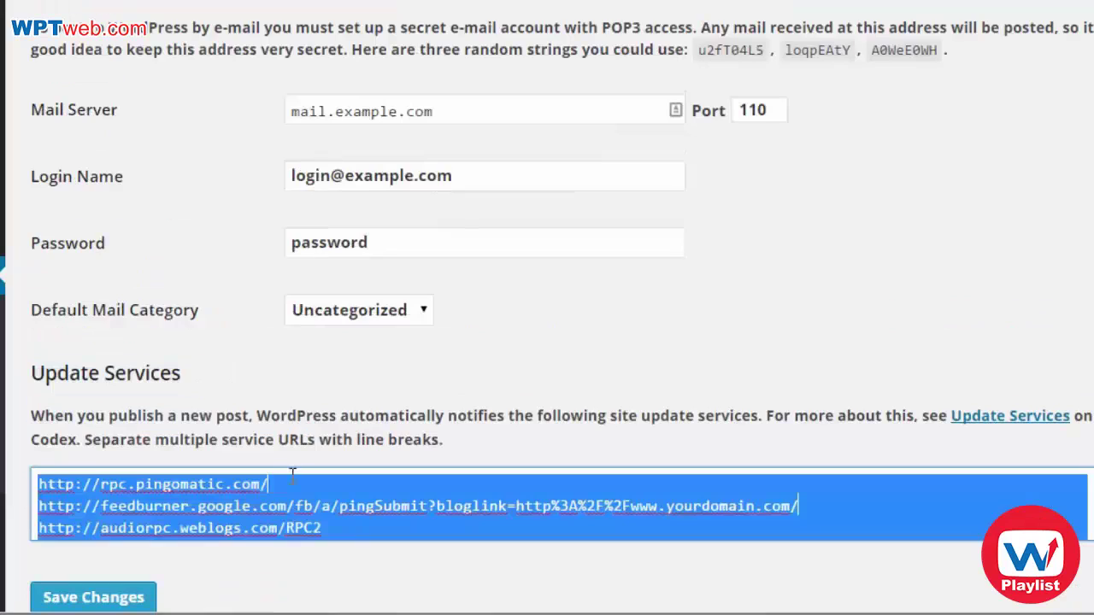
click(297, 483)
drag(296, 483, 35, 484)
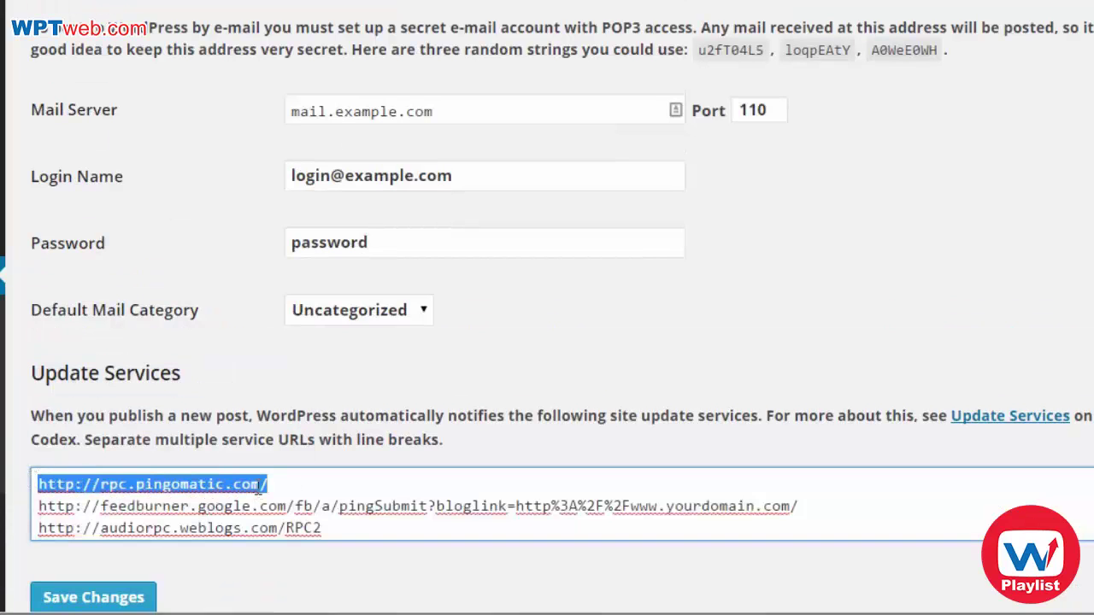
scroll(196, 452, down, 1)
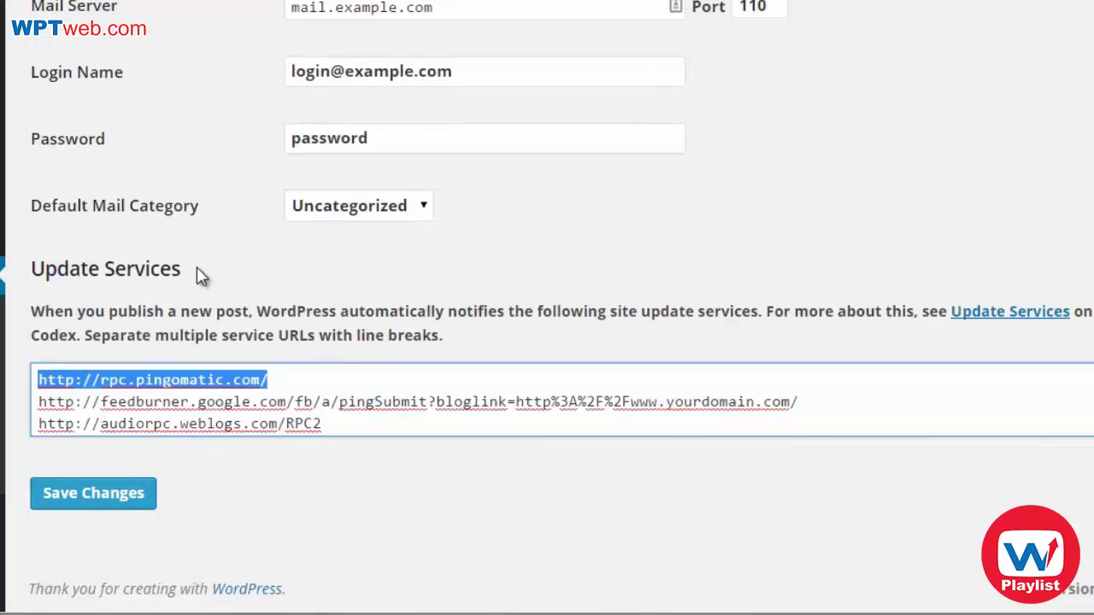